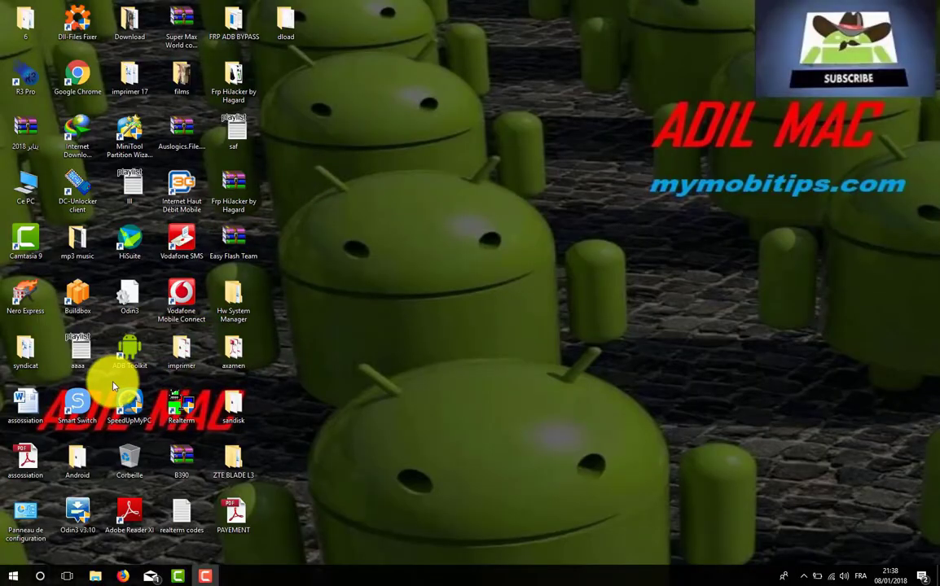
# - Extract the G570F firmware zip in Téléchargements > Compressed, then minimize Explorer while it unpacks
pyautogui.doubleClick(32, 178)
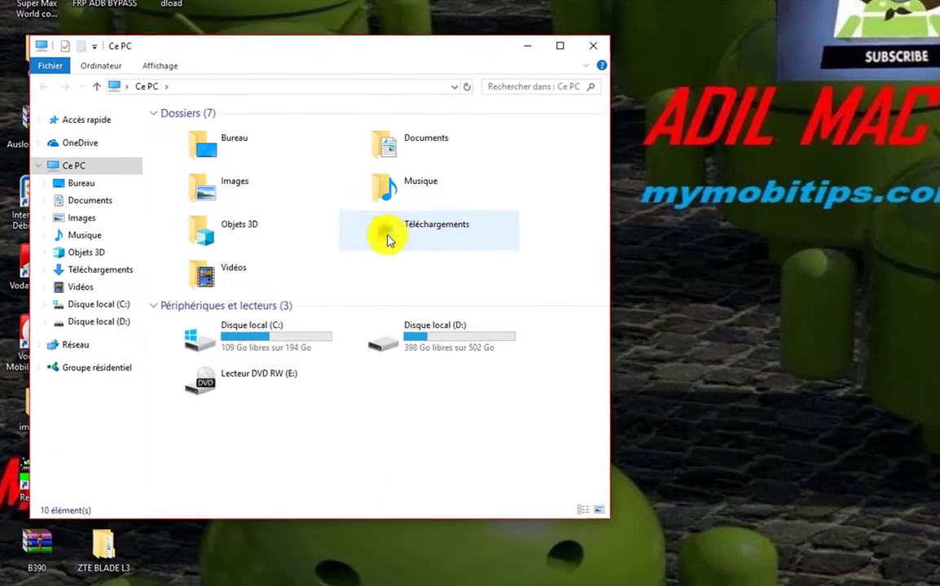
pyautogui.doubleClick(386, 237)
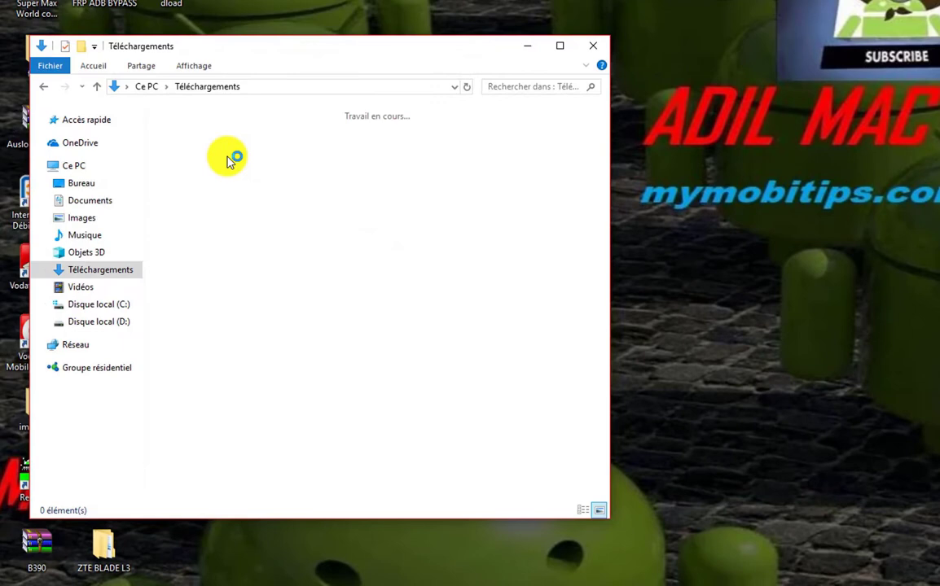
pyautogui.doubleClick(206, 144)
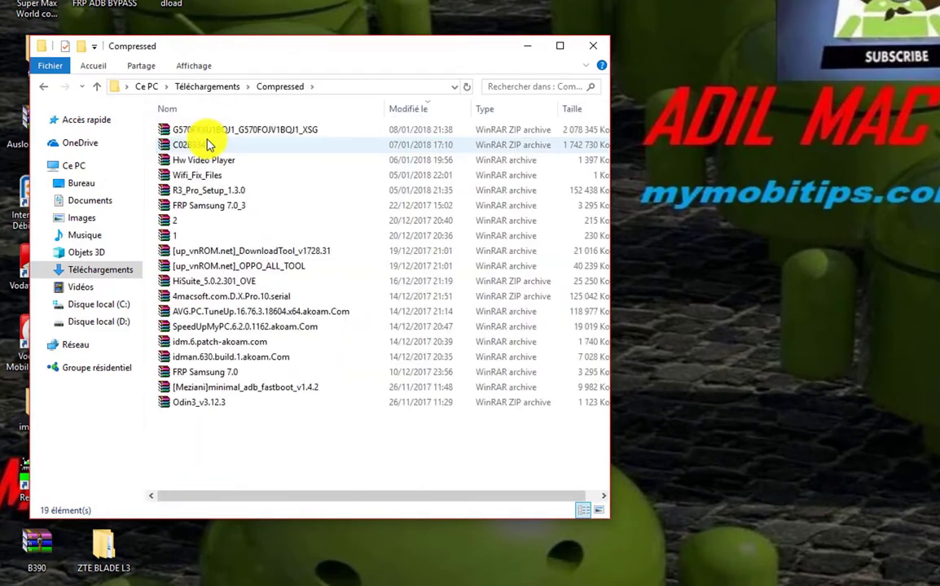
pyautogui.click(240, 132)
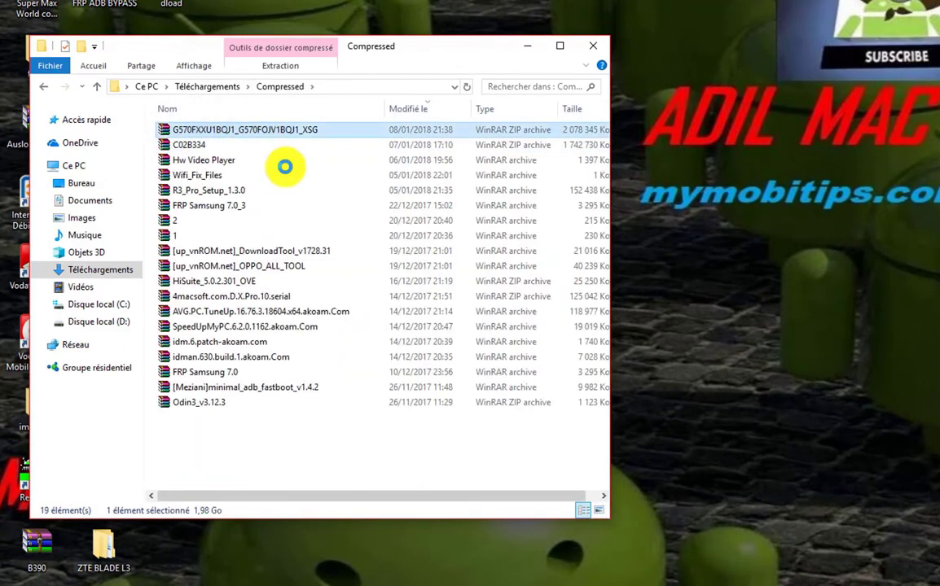
pyautogui.rightClick(217, 124)
pyautogui.click(291, 187)
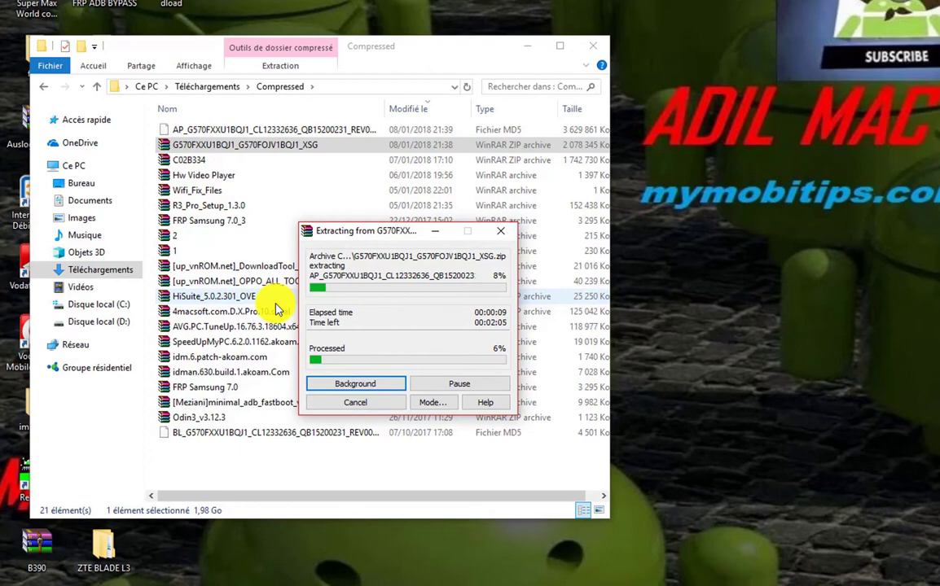
pyautogui.click(276, 301)
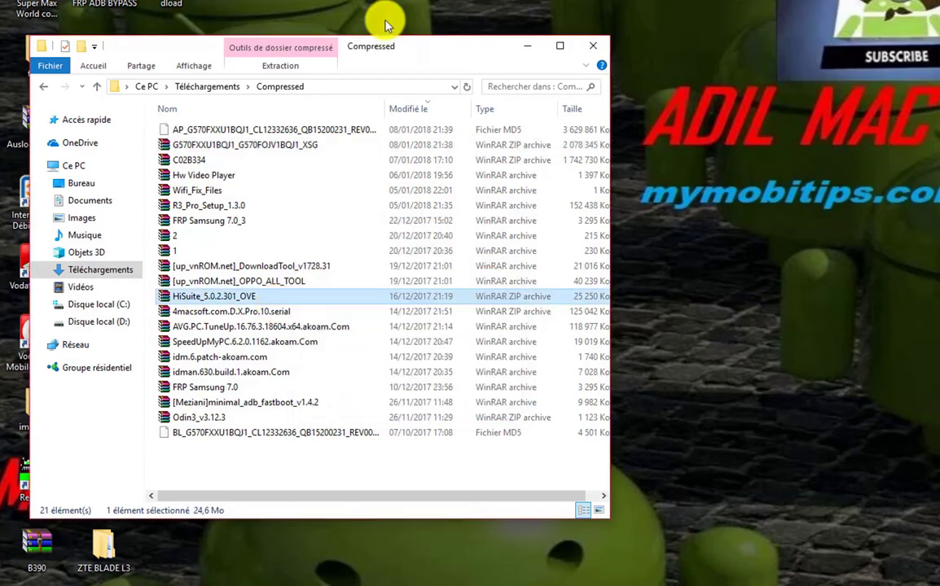
pyautogui.click(529, 49)
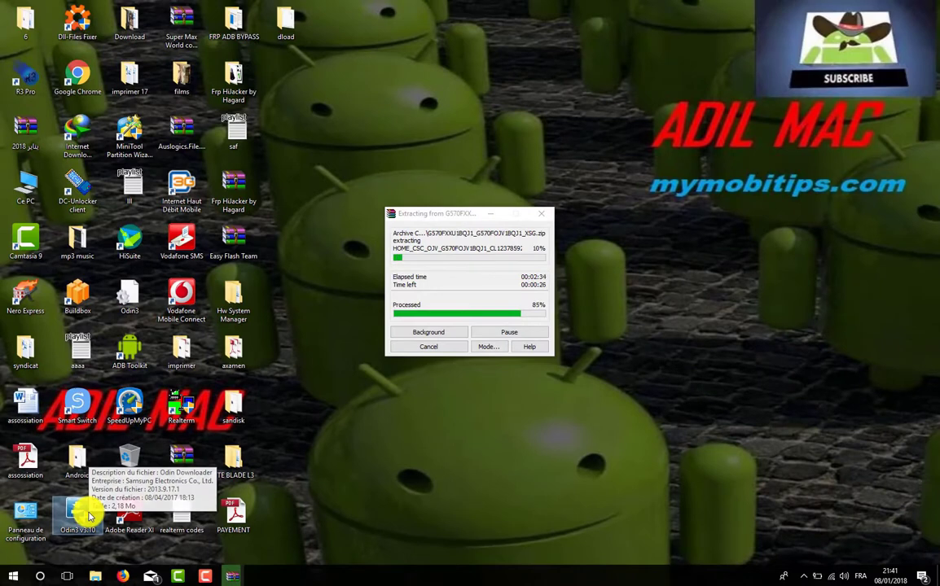
# - Run Odin3 v3.10 as administrator and move its window to the upper left
pyautogui.doubleClick(89, 515)
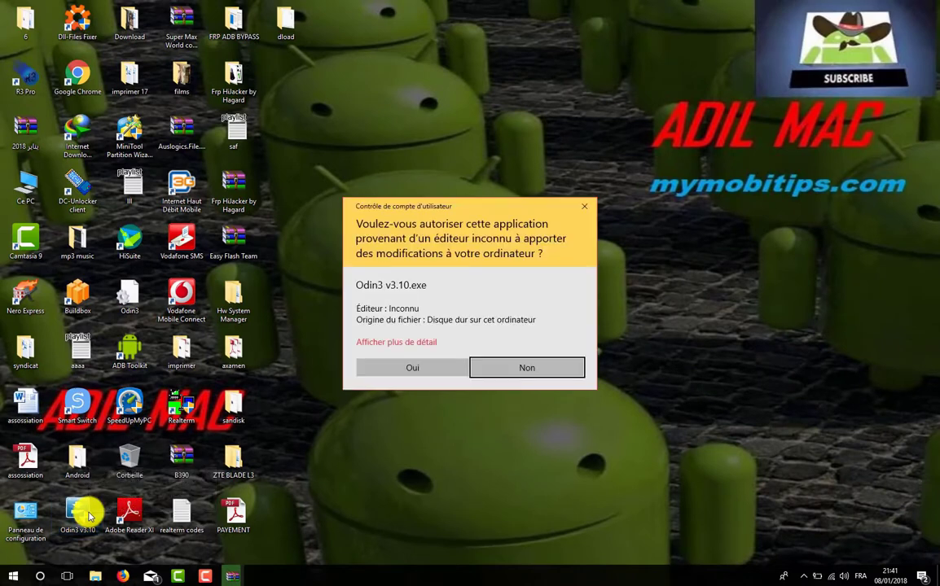
pyautogui.click(389, 375)
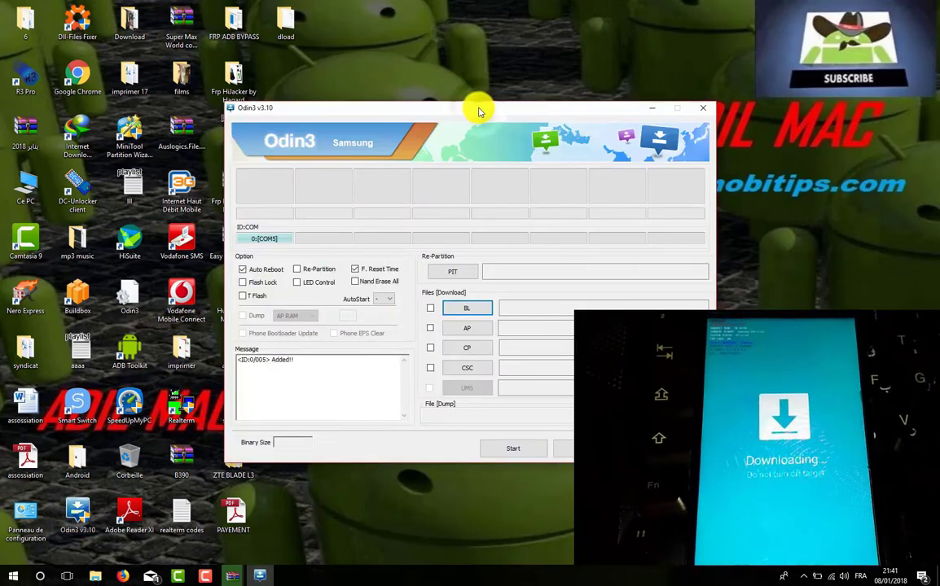
pyautogui.moveTo(479, 112); pyautogui.dragTo(272, 16)
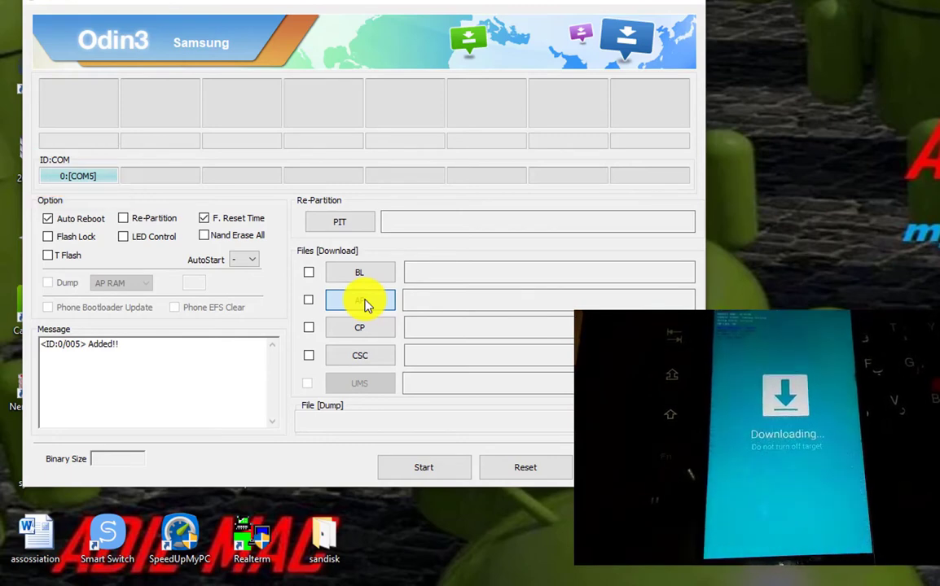
# - Load the AP_G570F .tar.md5 file from Téléchargements > Compressed into the AP slot
pyautogui.click(364, 304)
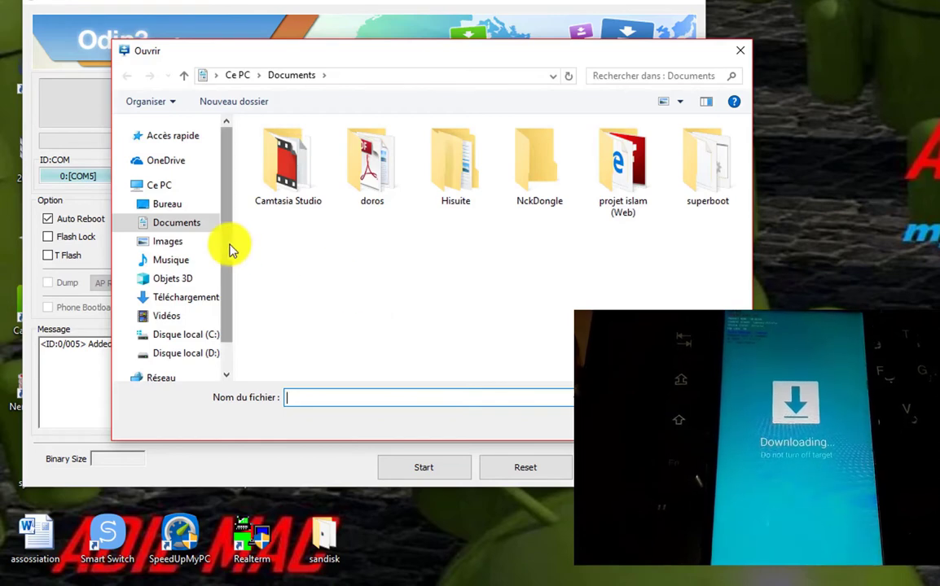
pyautogui.click(188, 298)
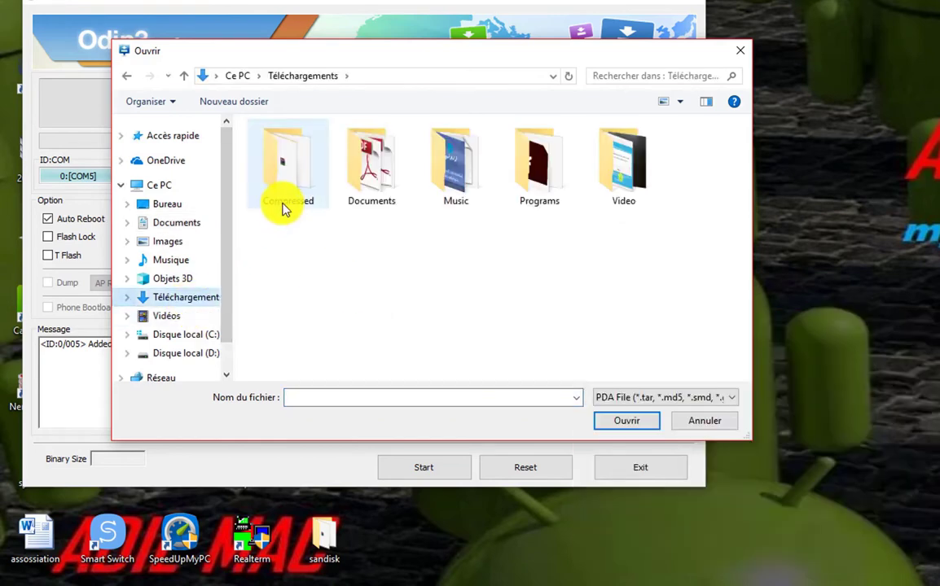
pyautogui.doubleClick(285, 201)
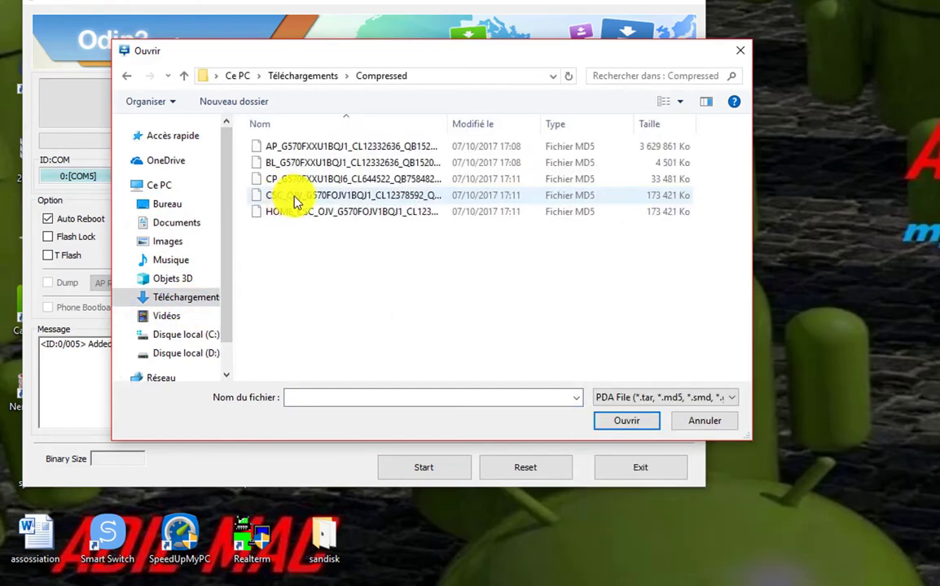
pyautogui.click(330, 151)
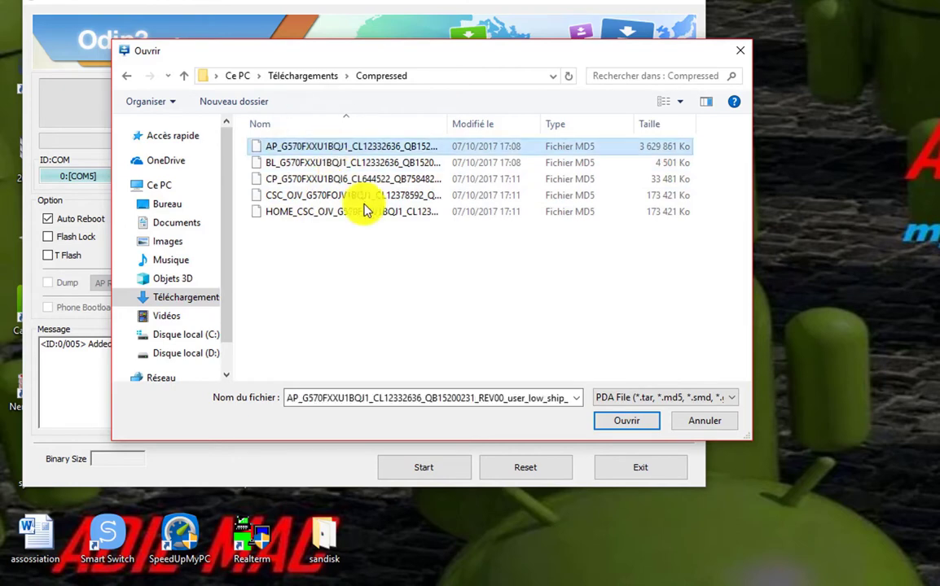
pyautogui.click(627, 422)
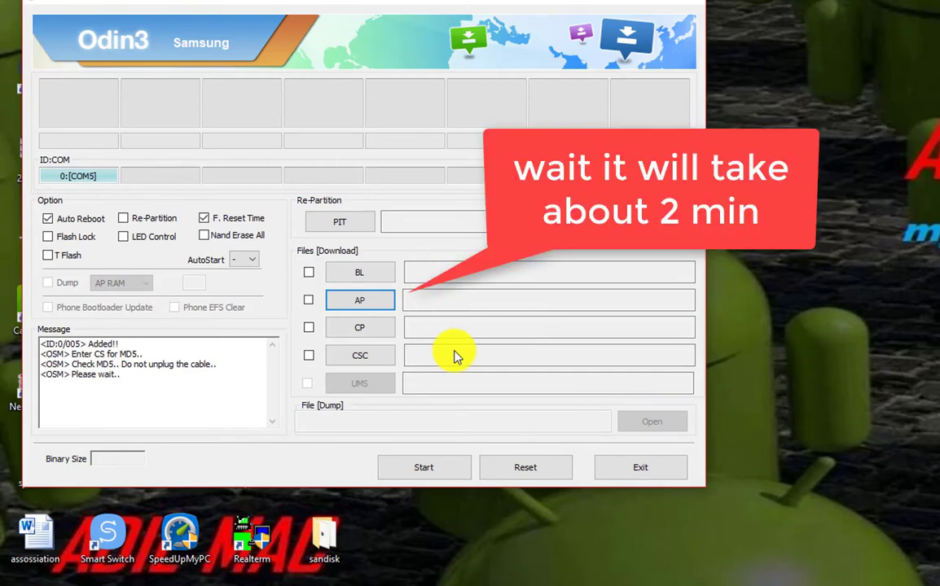
# - Load the matching BL and CP .tar.md5 files from the Compressed folder
pyautogui.click(356, 276)
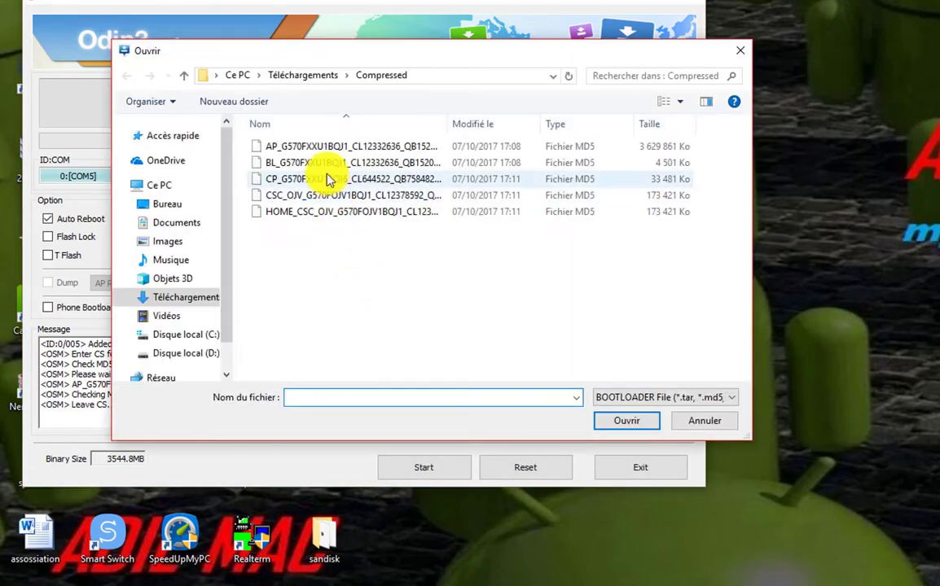
pyautogui.doubleClick(323, 167)
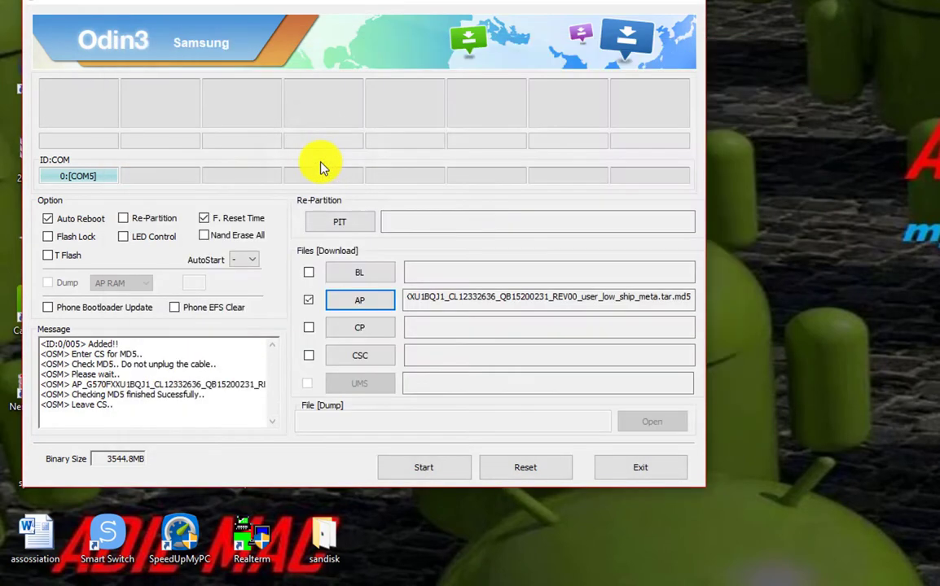
pyautogui.click(361, 330)
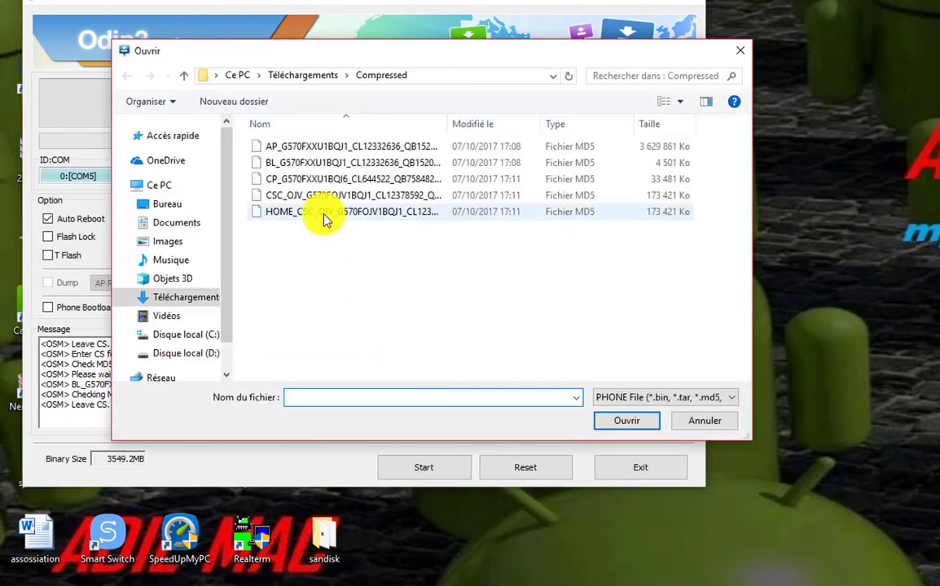
pyautogui.doubleClick(324, 183)
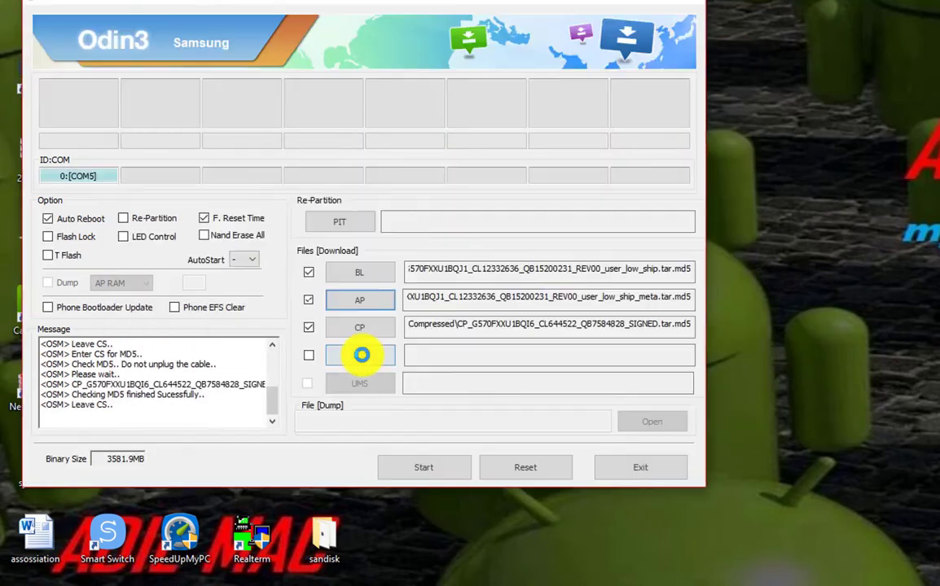
# - Load the plain CSC .tar.md5 firmware file into the CSC slot
pyautogui.click(363, 358)
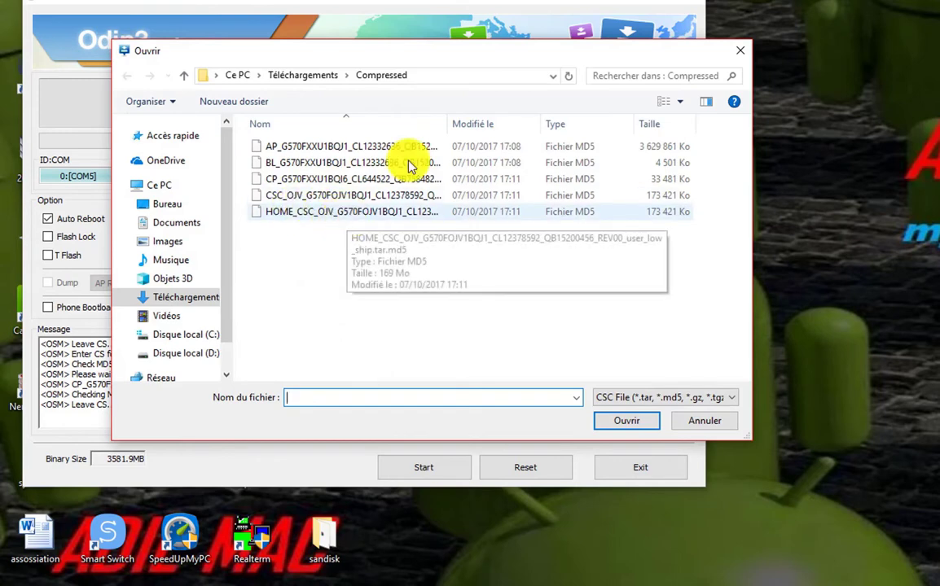
pyautogui.moveTo(471, 128); pyautogui.dragTo(577, 133)
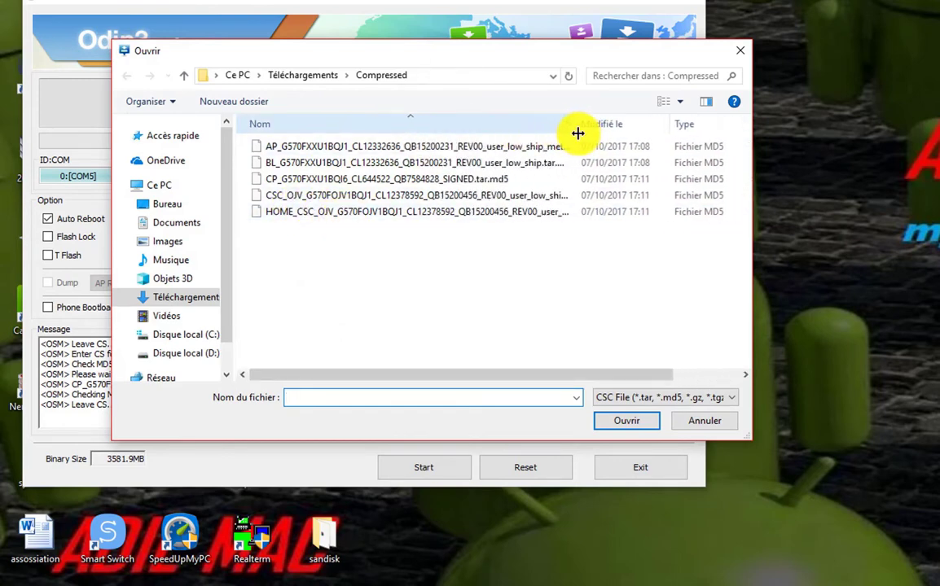
pyautogui.click(527, 201)
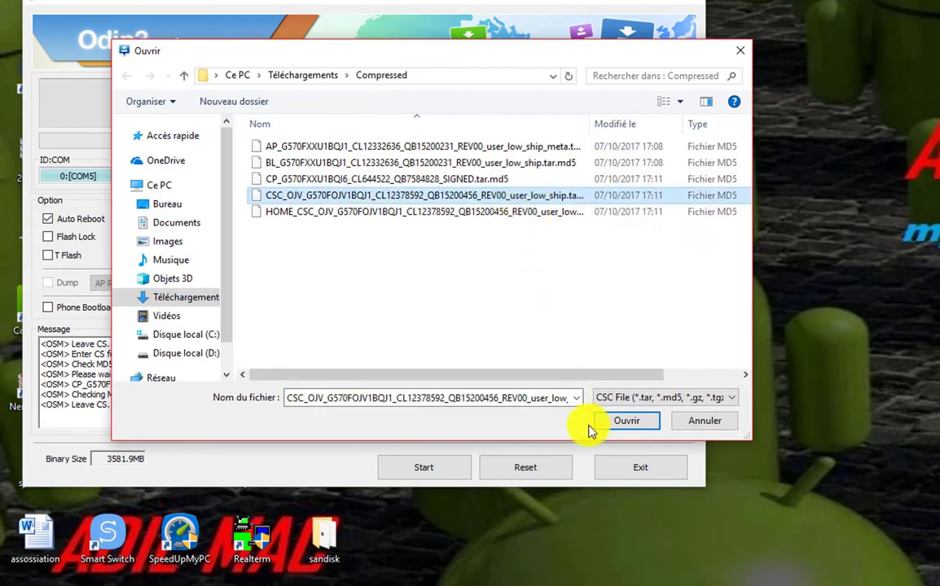
pyautogui.click(615, 421)
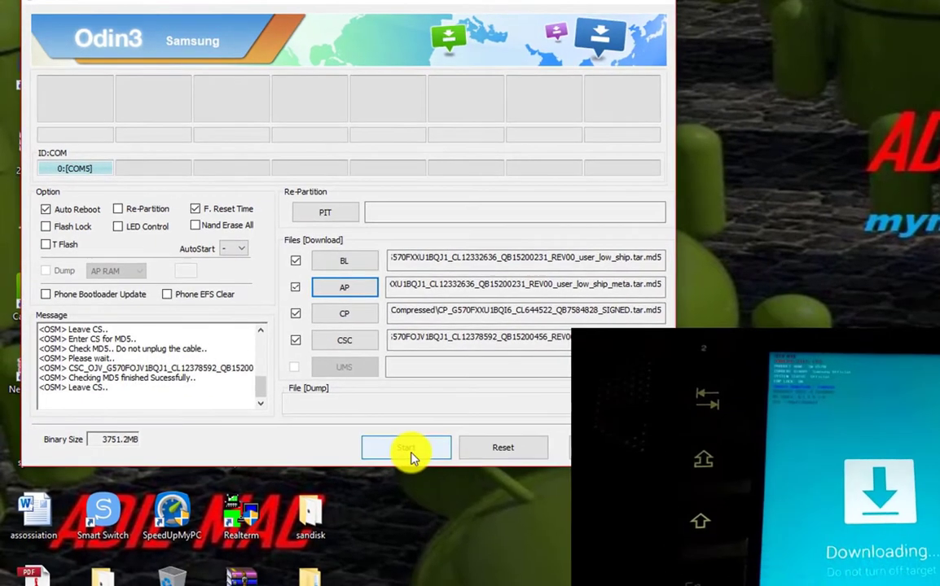
# - Start flashing the BL, AP, CP and CSC files to the phone
pyautogui.click(412, 458)
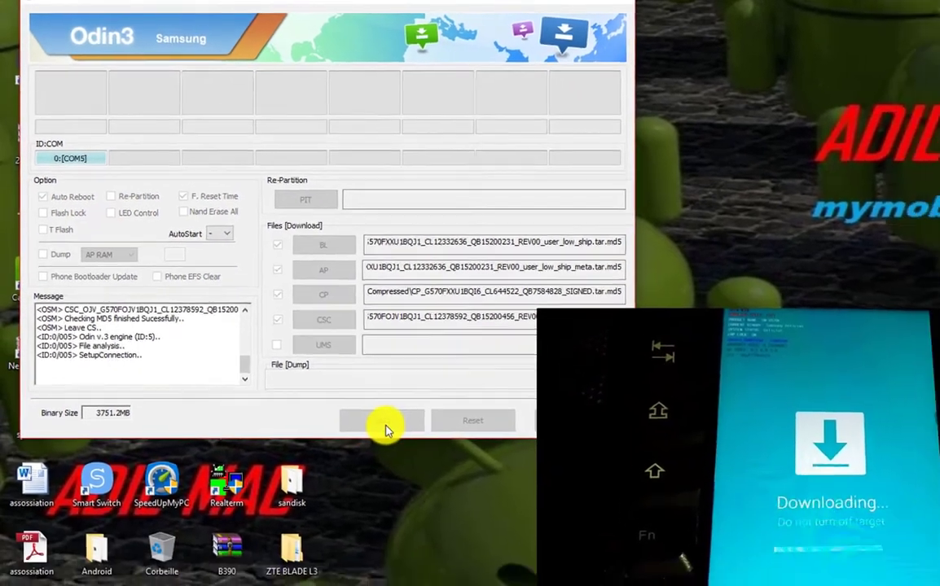